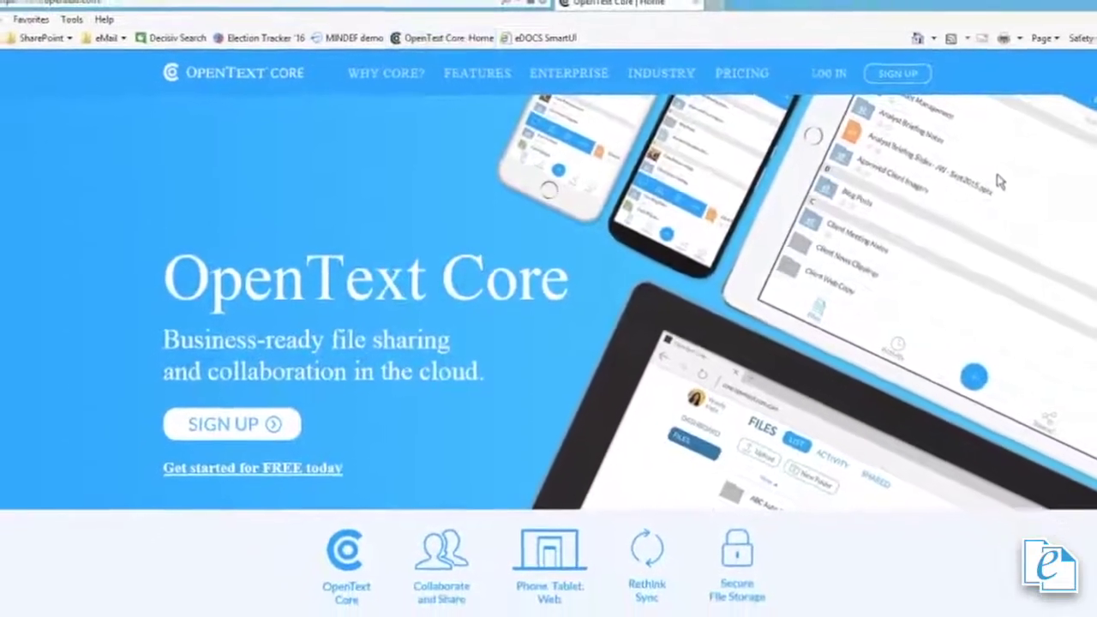
Step: Go from the OpenText Core home page to the LOG IN page
left_click(808, 82)
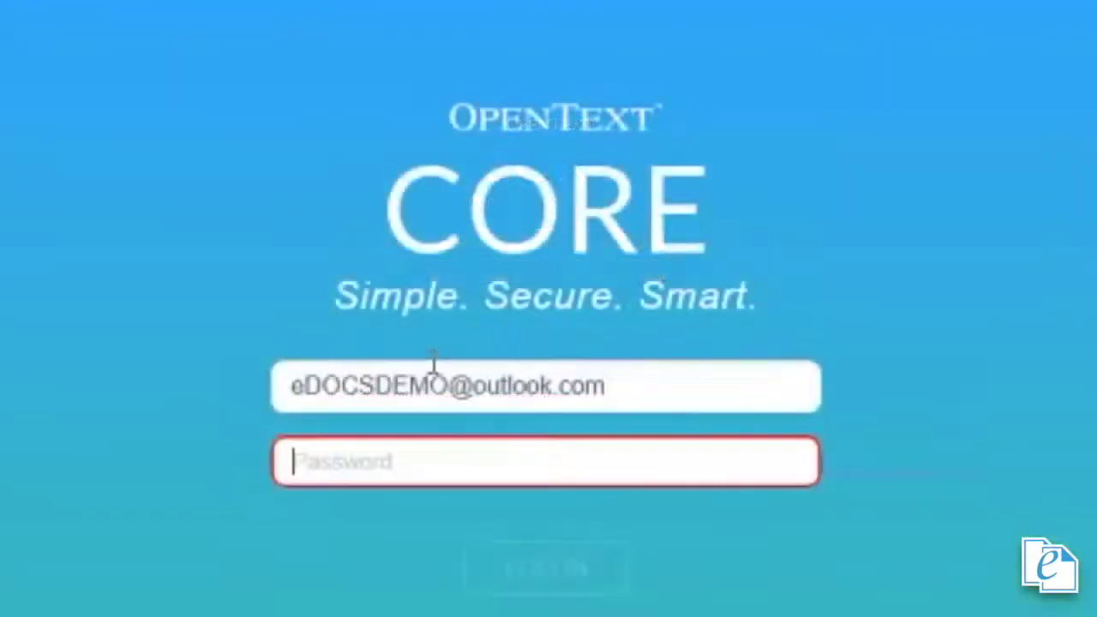
Step: Sign in with the account password and create an empty folder named 'ABC Corp'
type("••••••••")
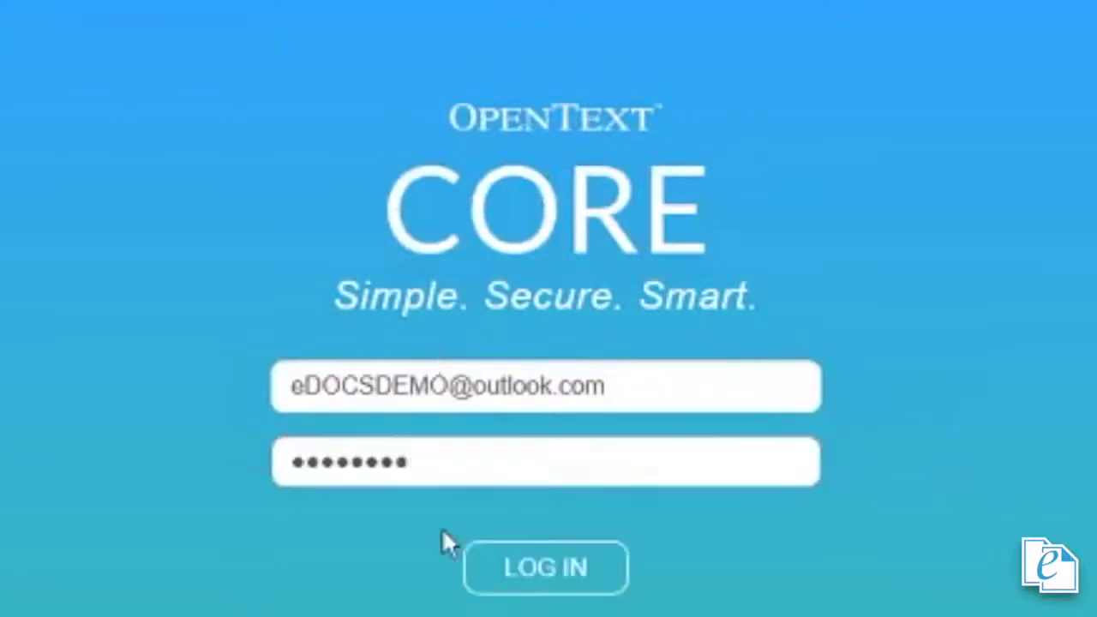
left_click(540, 580)
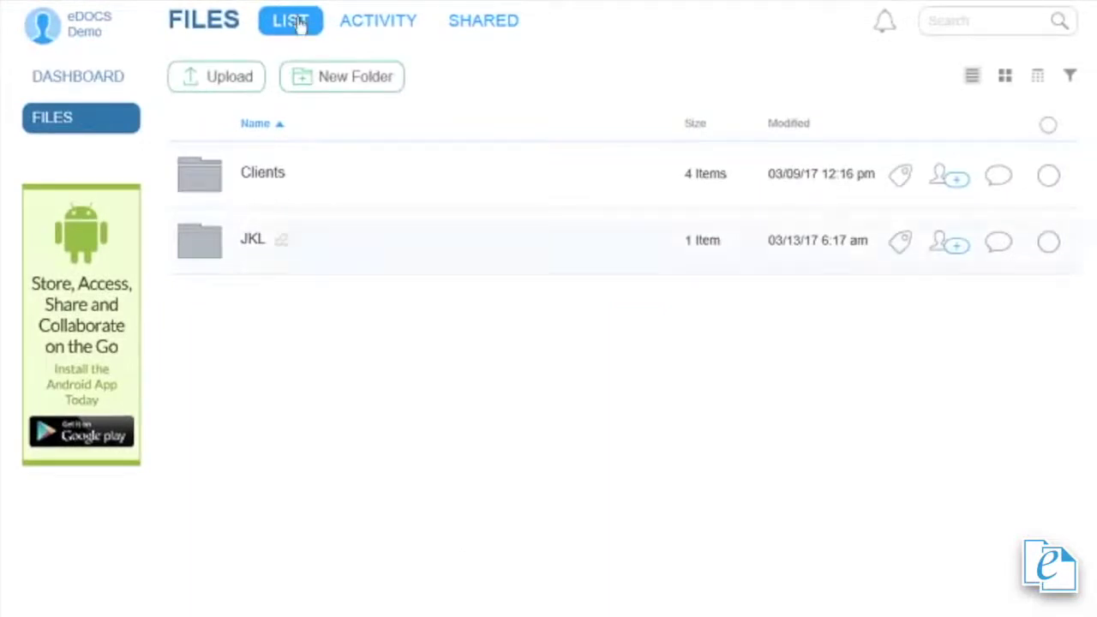
left_click(342, 77)
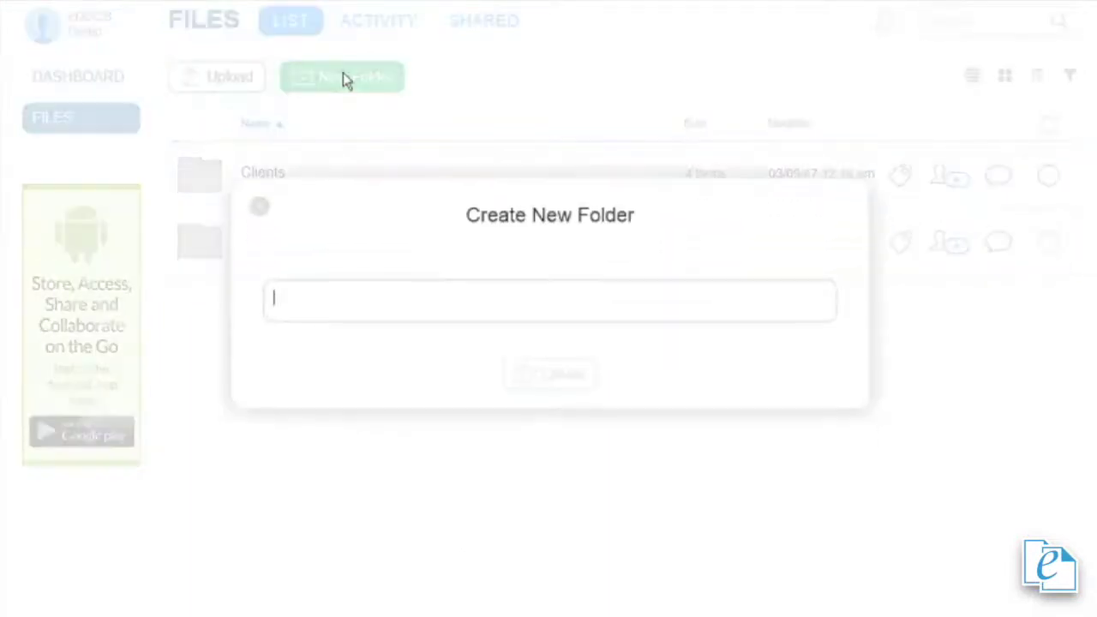
type("ABC C")
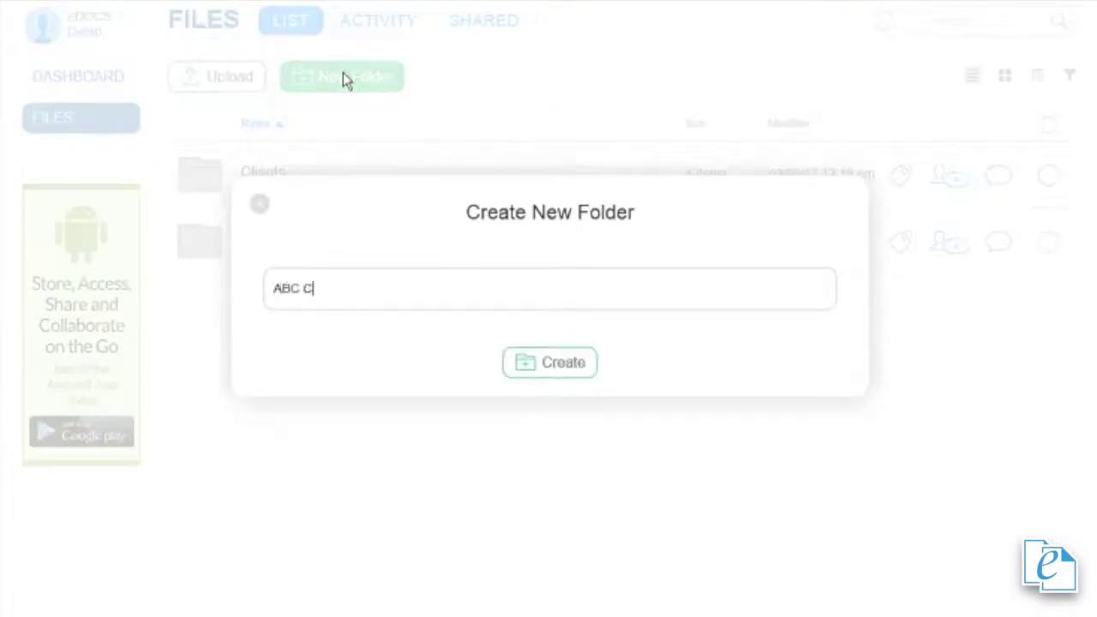
type("orp")
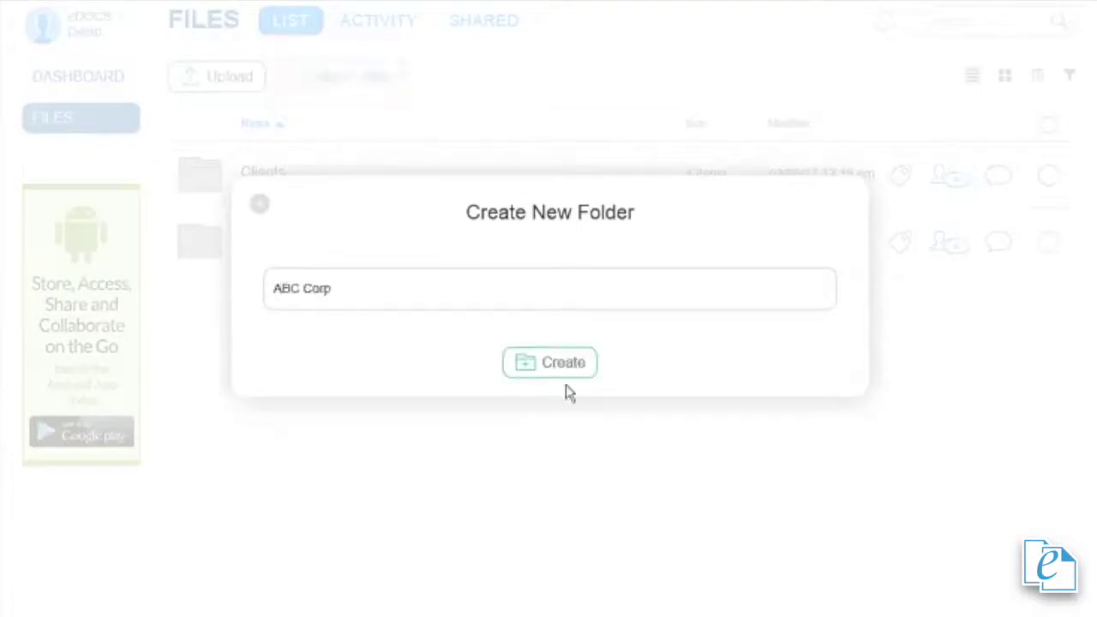
left_click(561, 377)
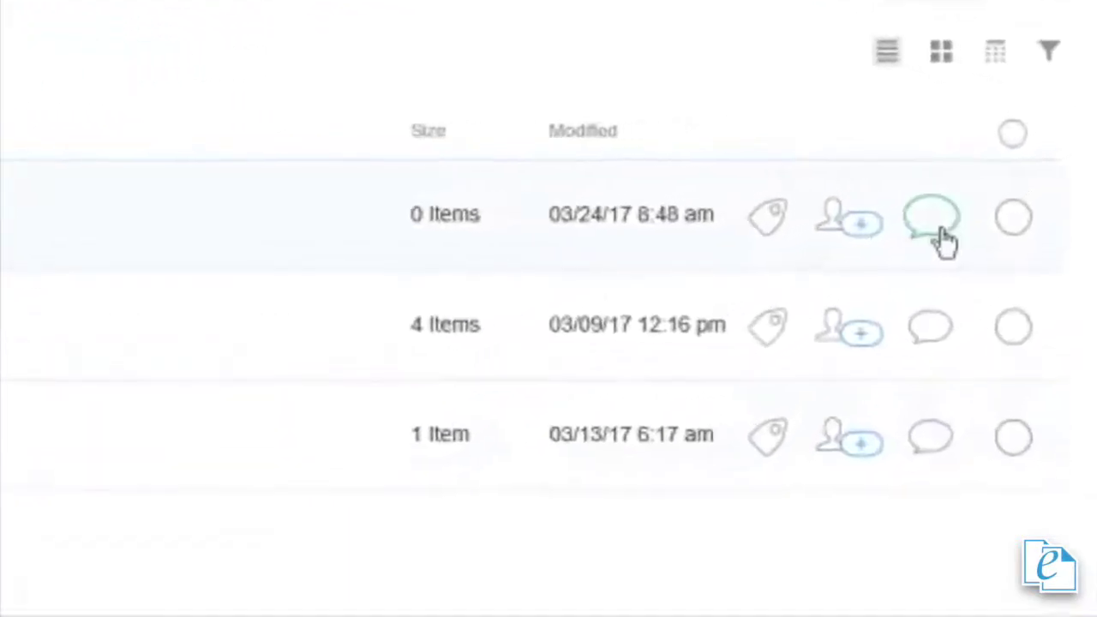
Step: Invite the second user's e-mail to the ABC Corp folder with the Collaborator role
left_click(1022, 206)
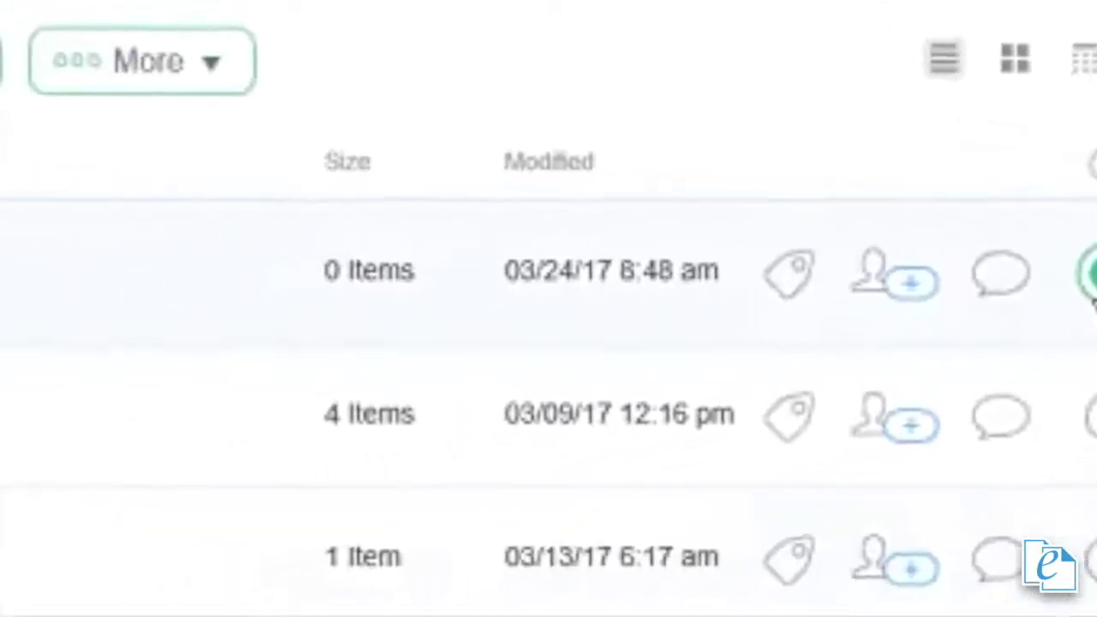
left_click(908, 278)
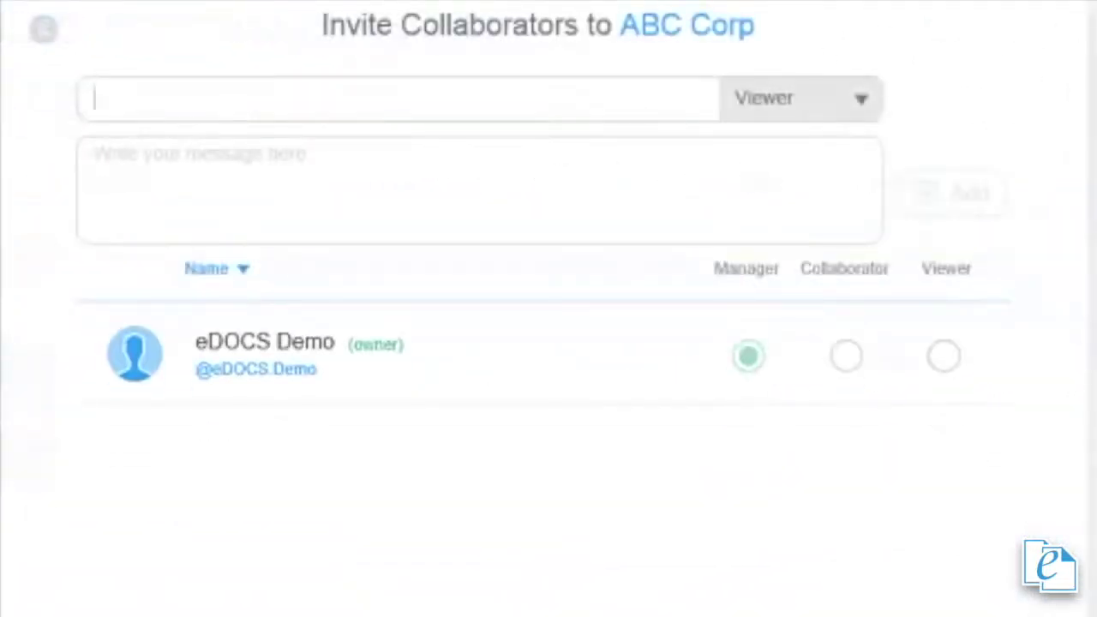
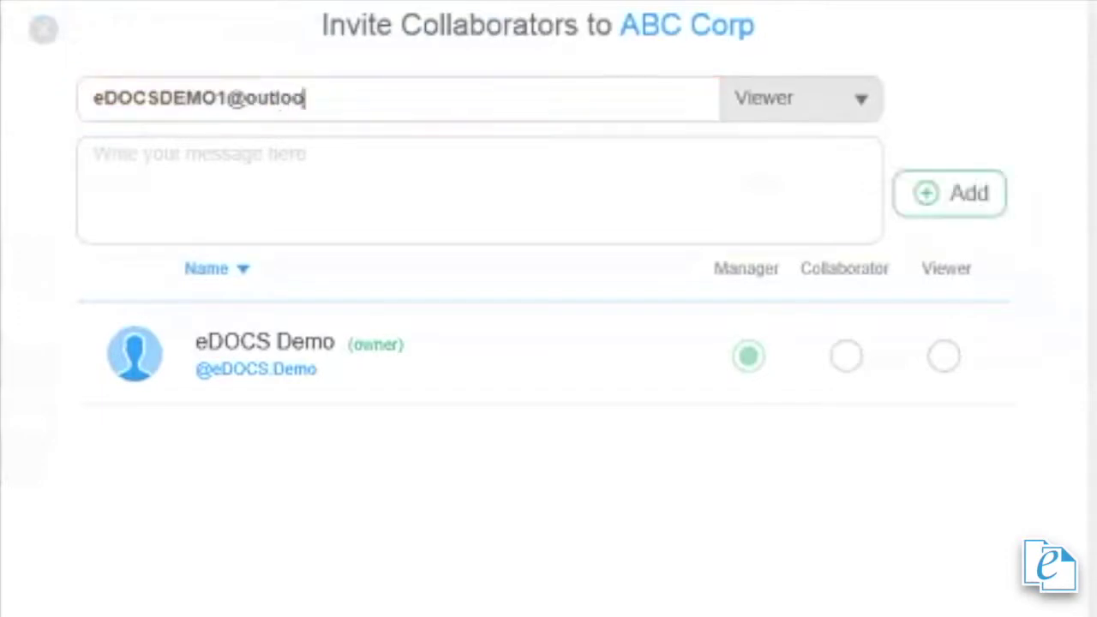
left_click(859, 101)
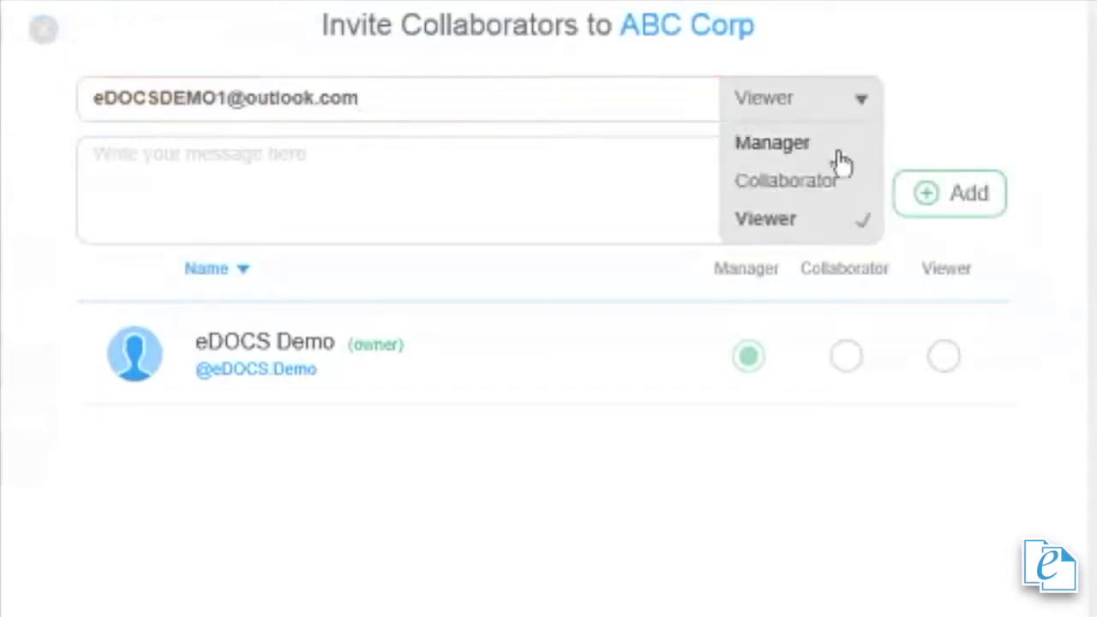
left_click(791, 182)
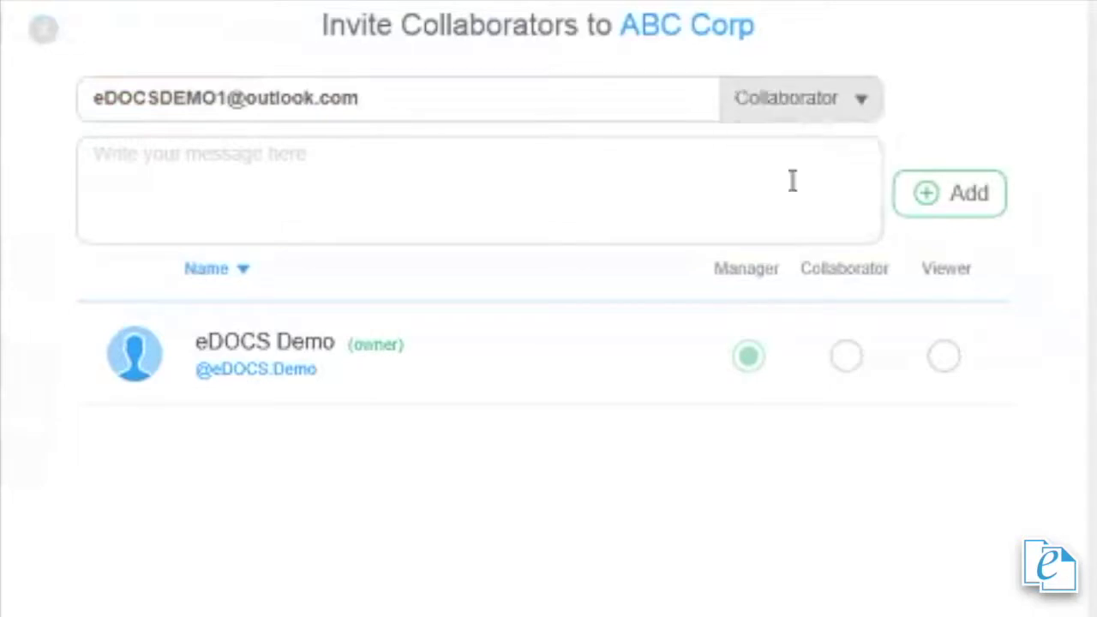
left_click(961, 197)
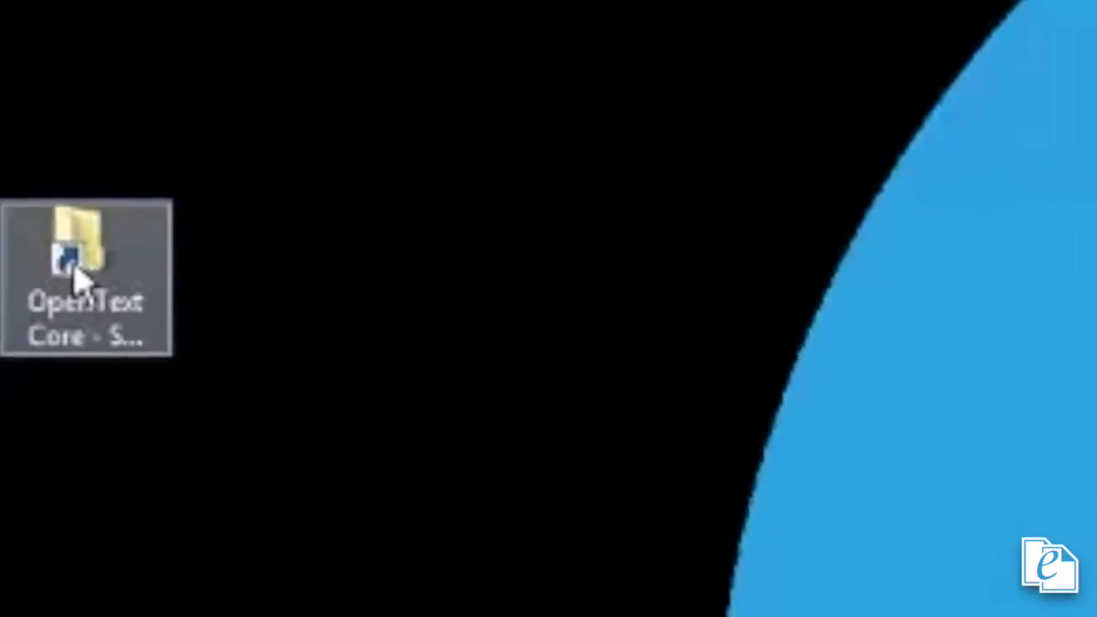
Step: Open the synced OpenText Core folder from its desktop shortcut
double_click(28, 246)
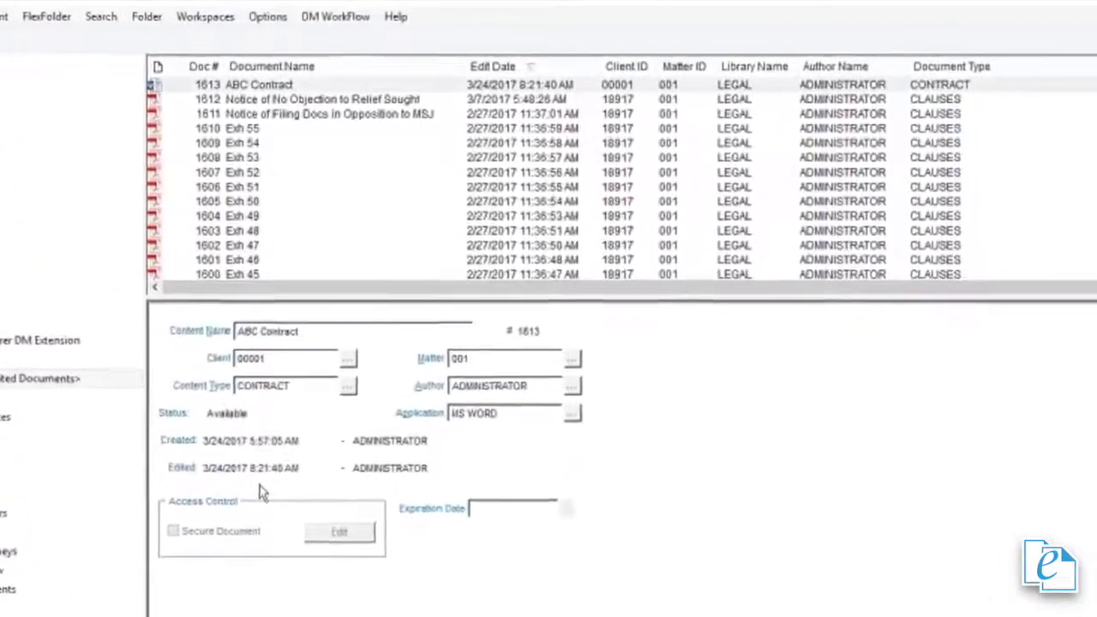
Step: Start Check-out to Core for the ABC Contract document (#1613)
left_click(320, 82)
right_click(326, 79)
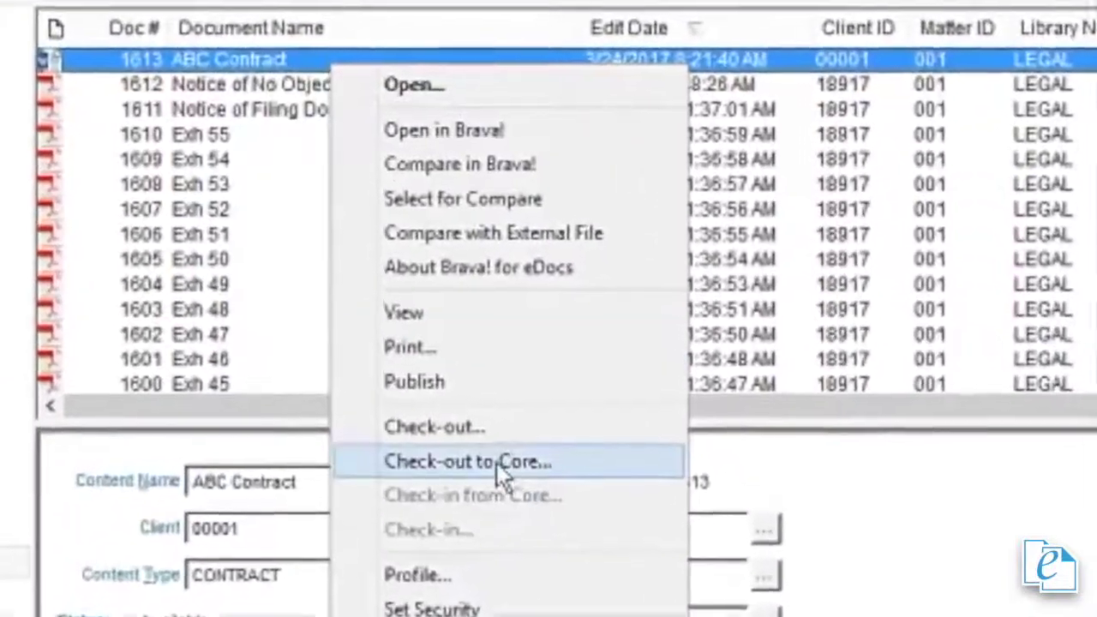
left_click(497, 452)
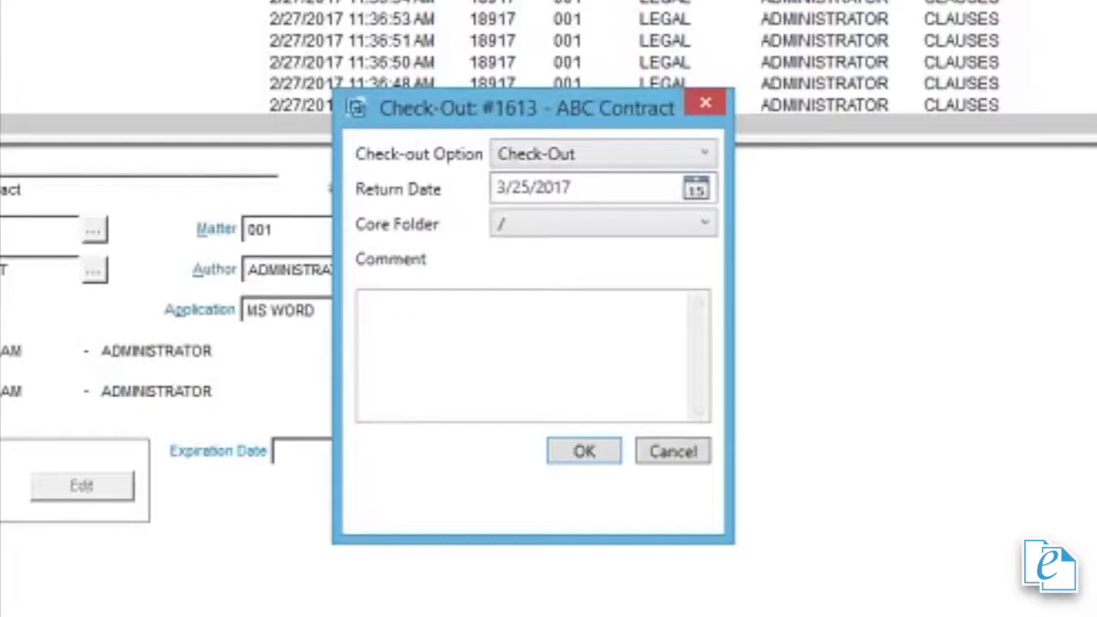
Step: Check out version 2 of ABC Contract with plain Check-Out to Core folder /ABC Corp
left_click(704, 154)
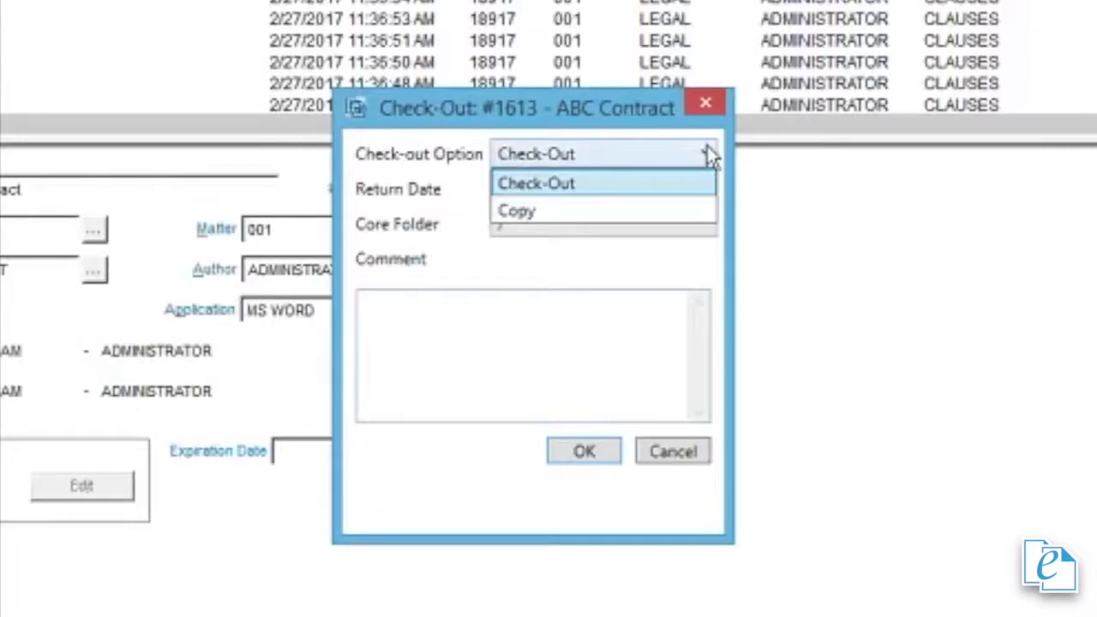
left_click(707, 150)
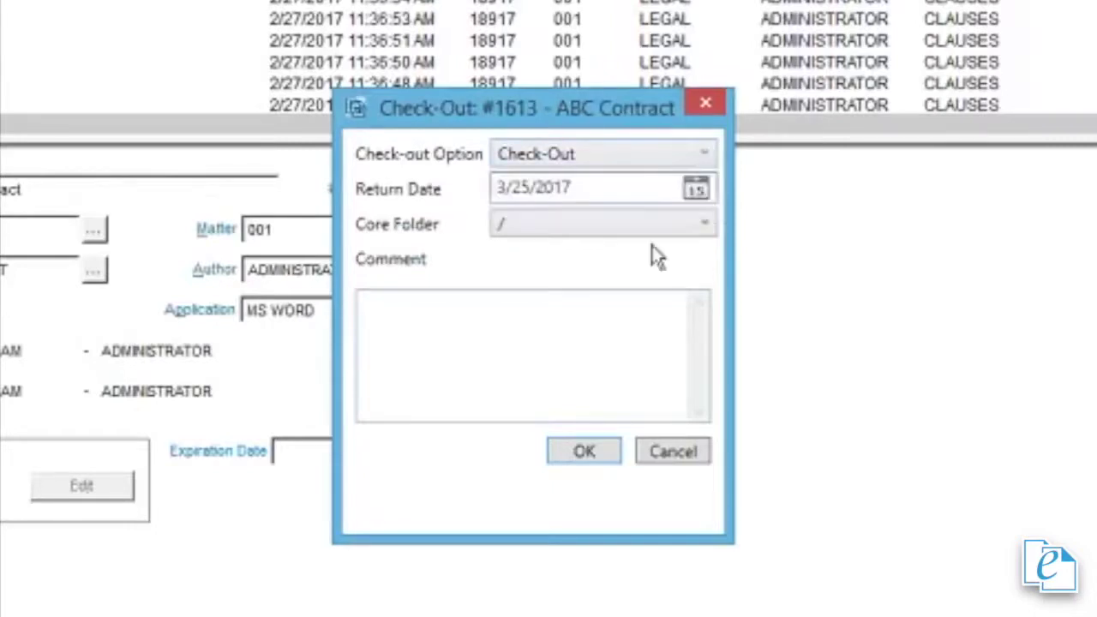
left_click(707, 230)
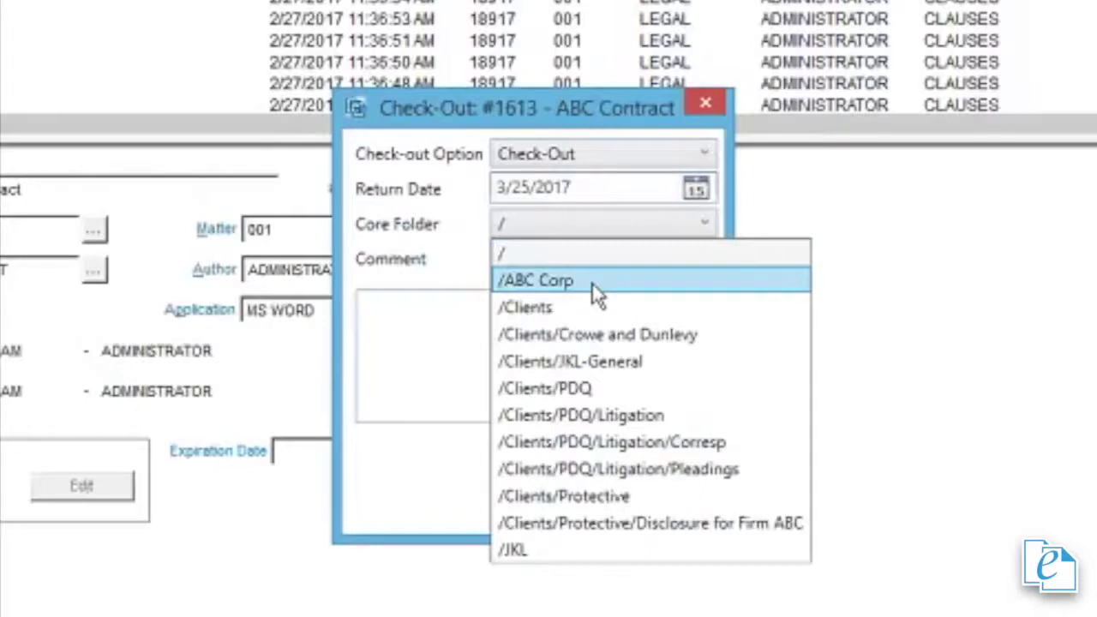
left_click(555, 286)
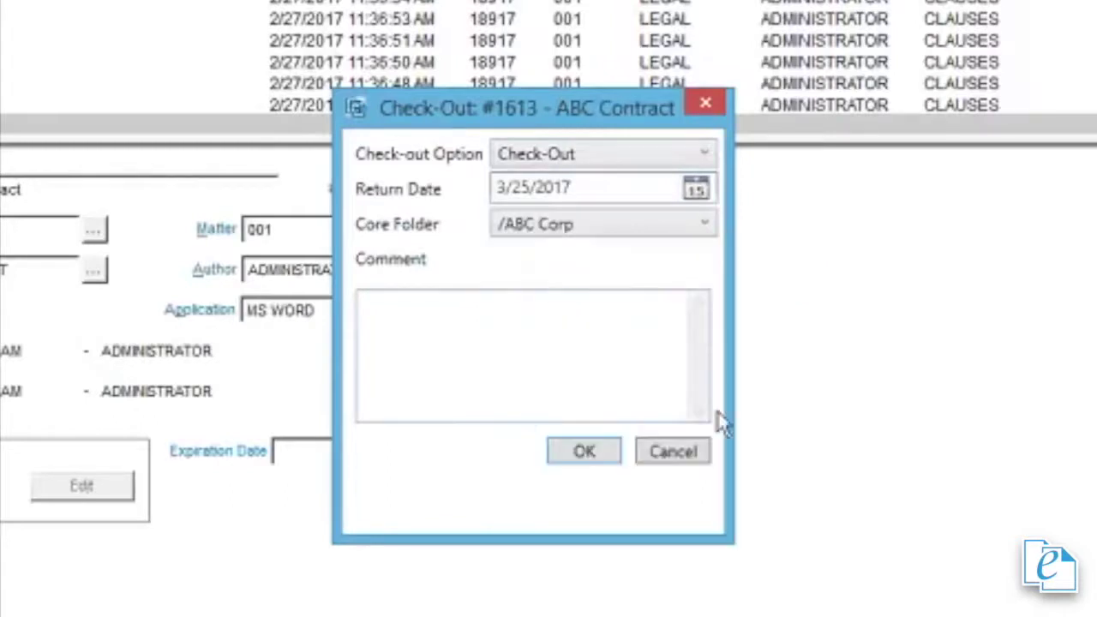
left_click(582, 463)
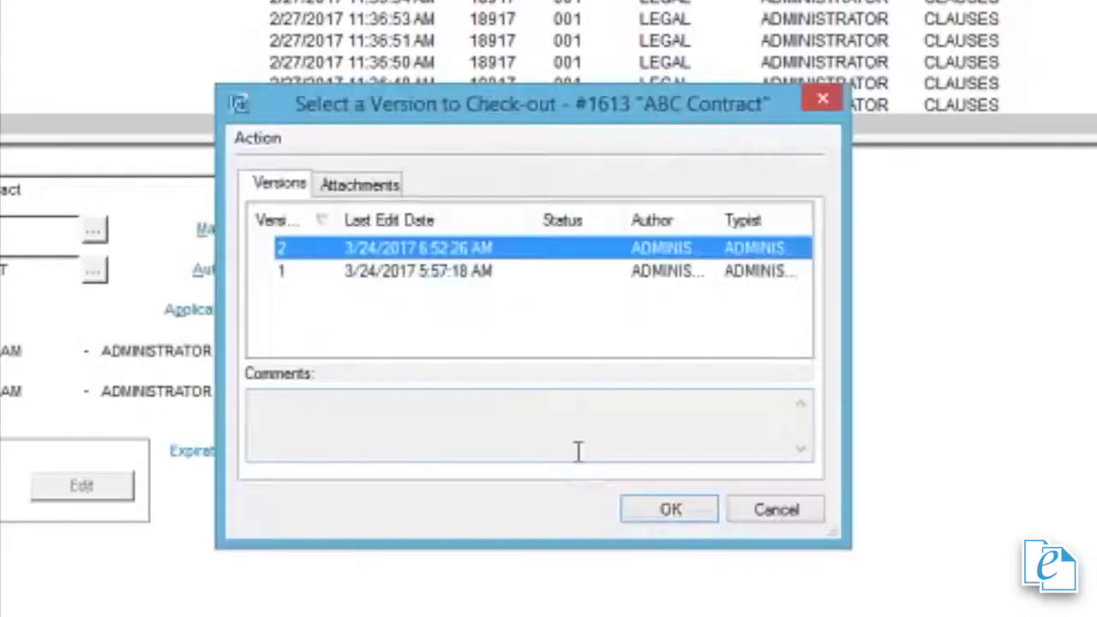
left_click(670, 509)
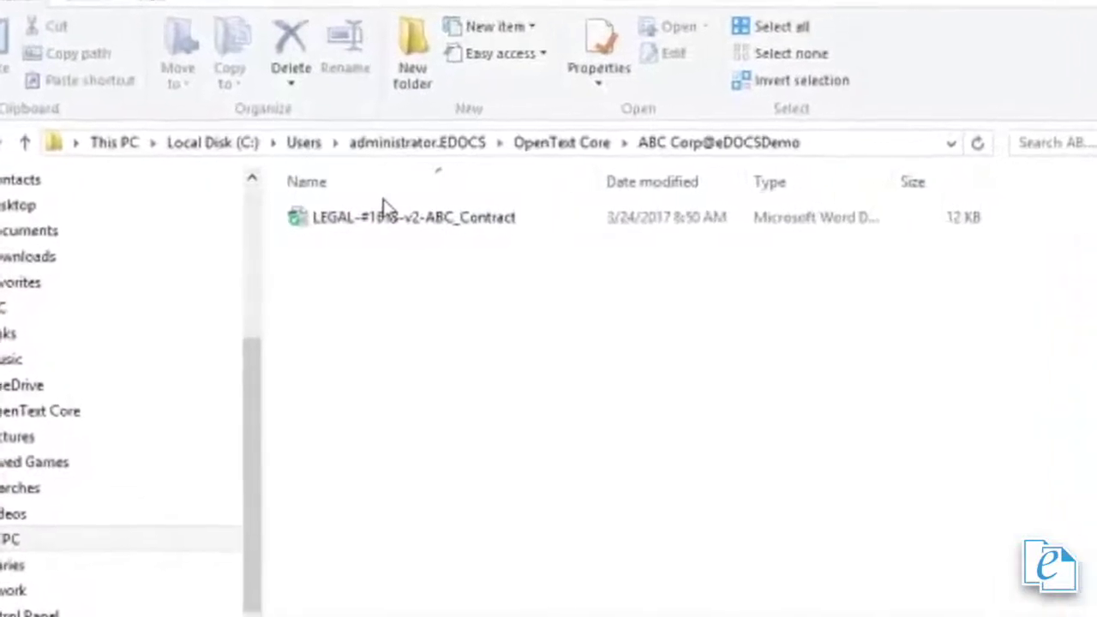
Step: Select the LEGAL-#1613-v2-ABC_Contract file in the ABC Corp@eDOCSDemo folder
left_click(344, 215)
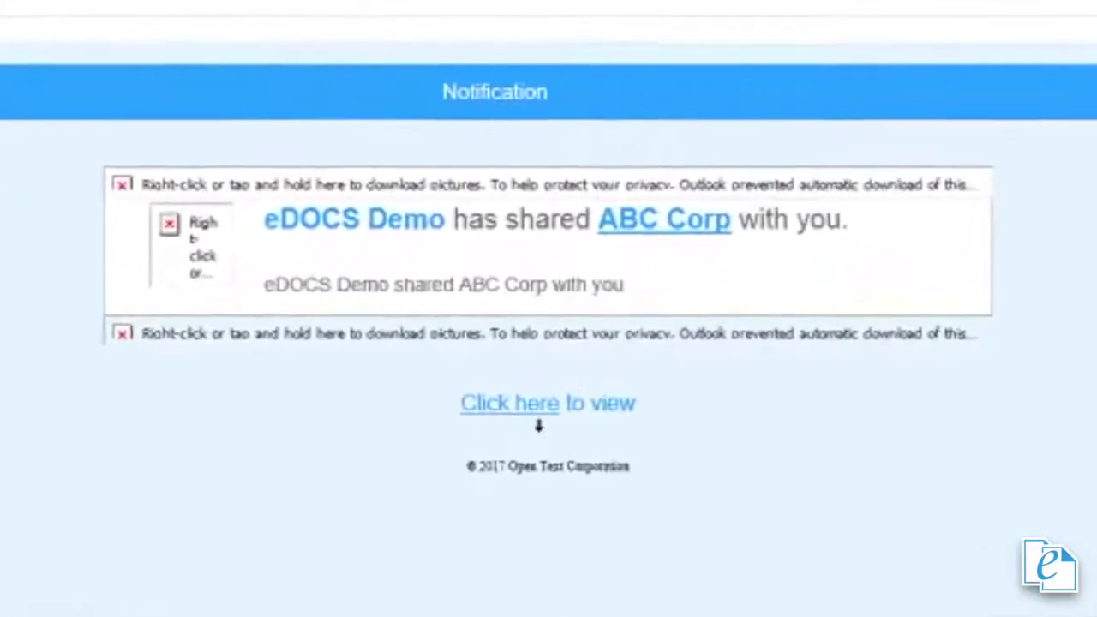
Step: Follow the share link and sign in with the invited user's e-mail and password
left_click(516, 427)
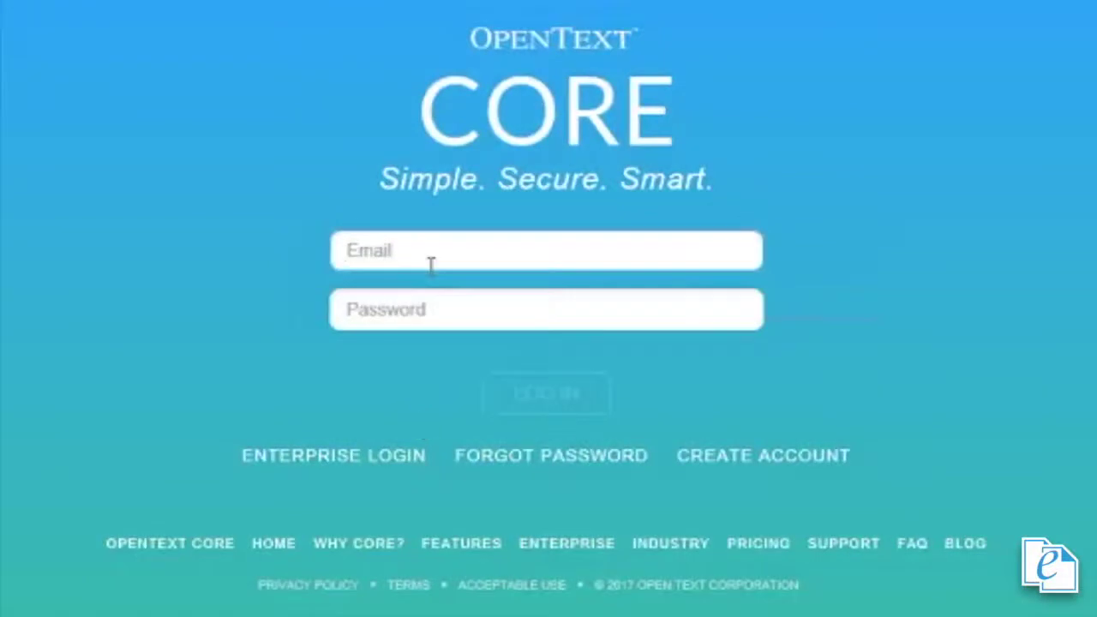
left_click(431, 261)
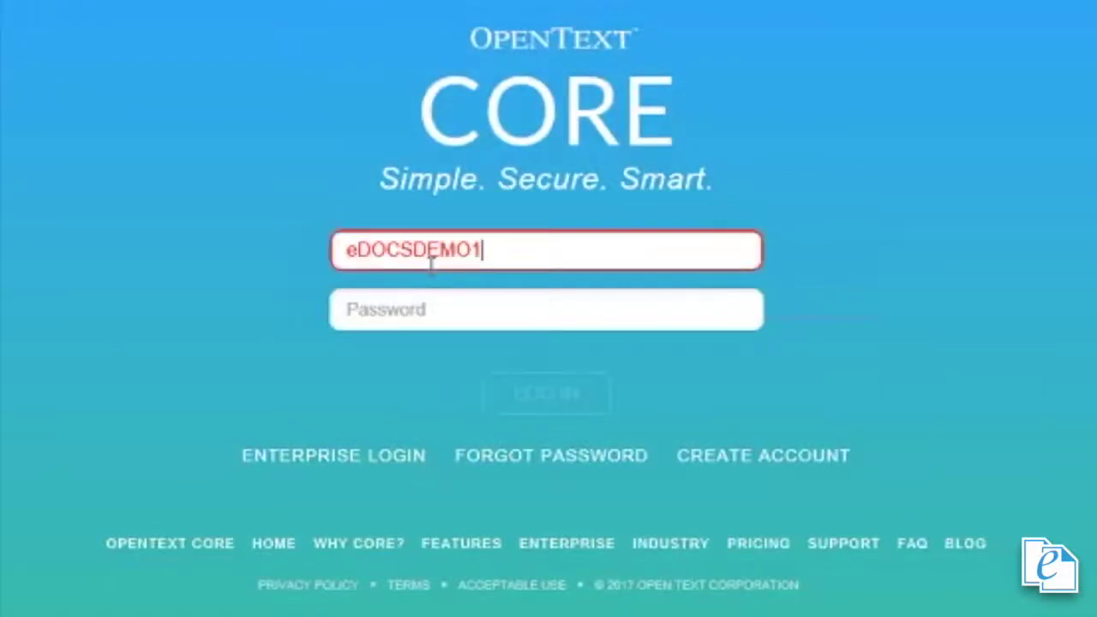
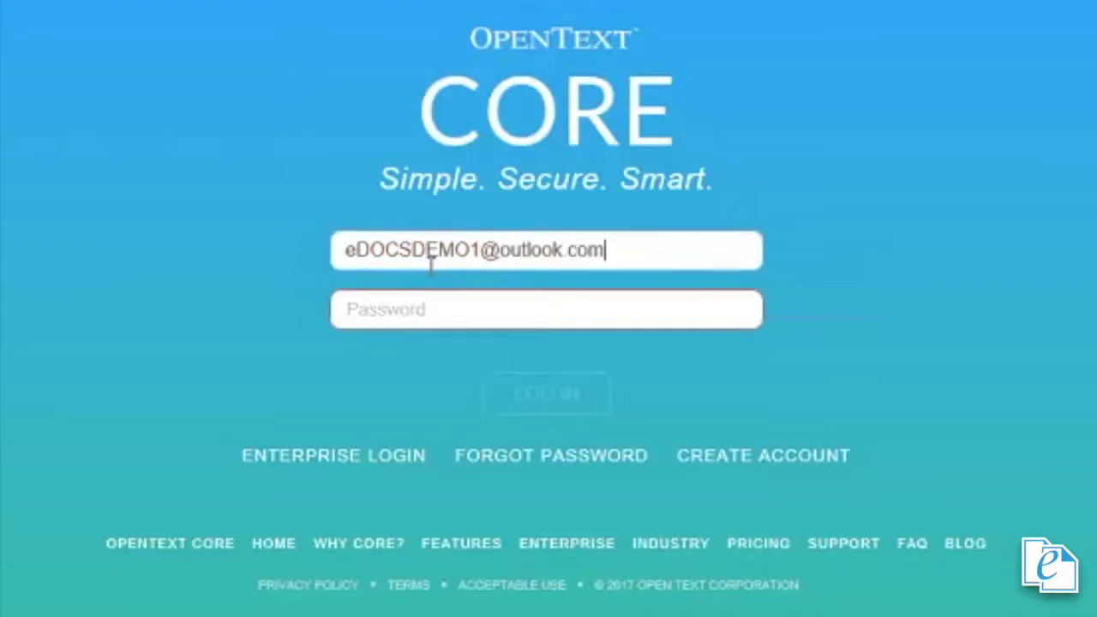
key("Tab")
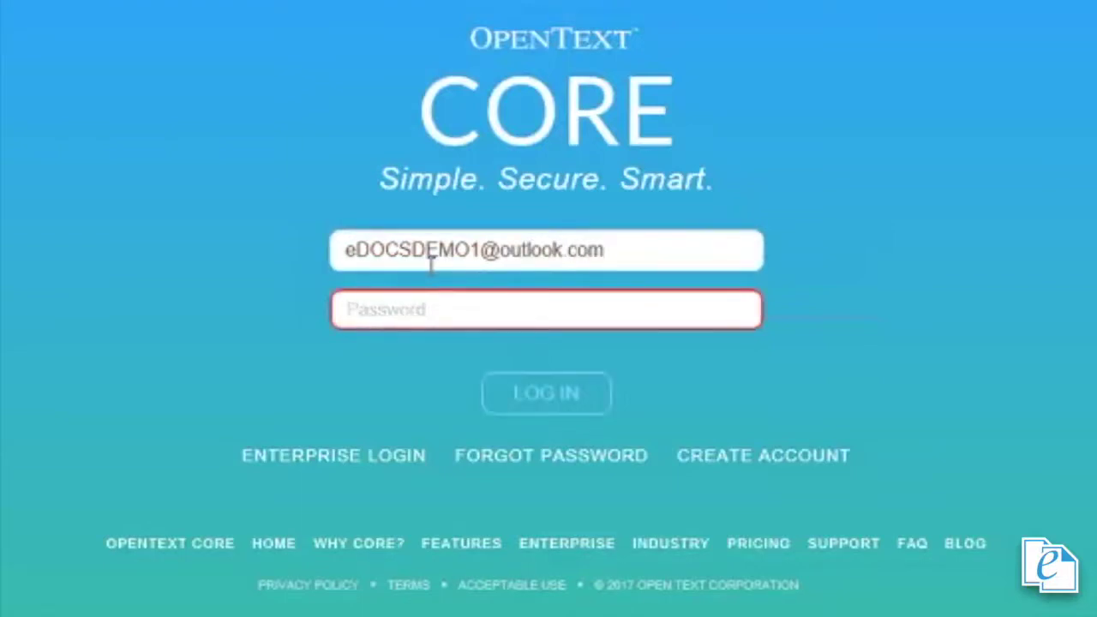
type("••••••••")
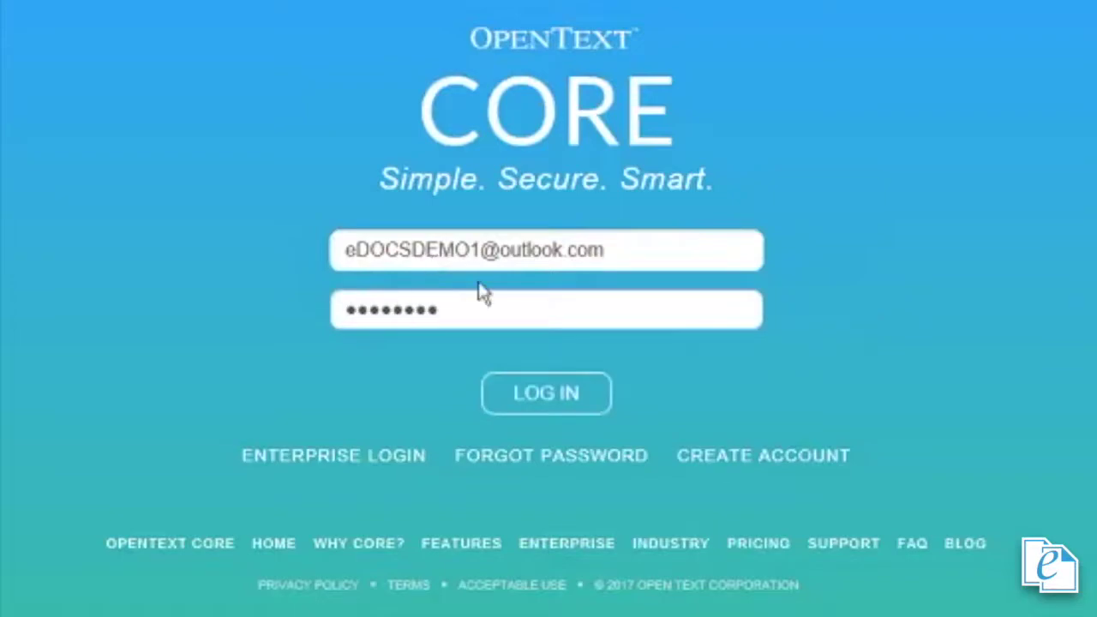
left_click(573, 395)
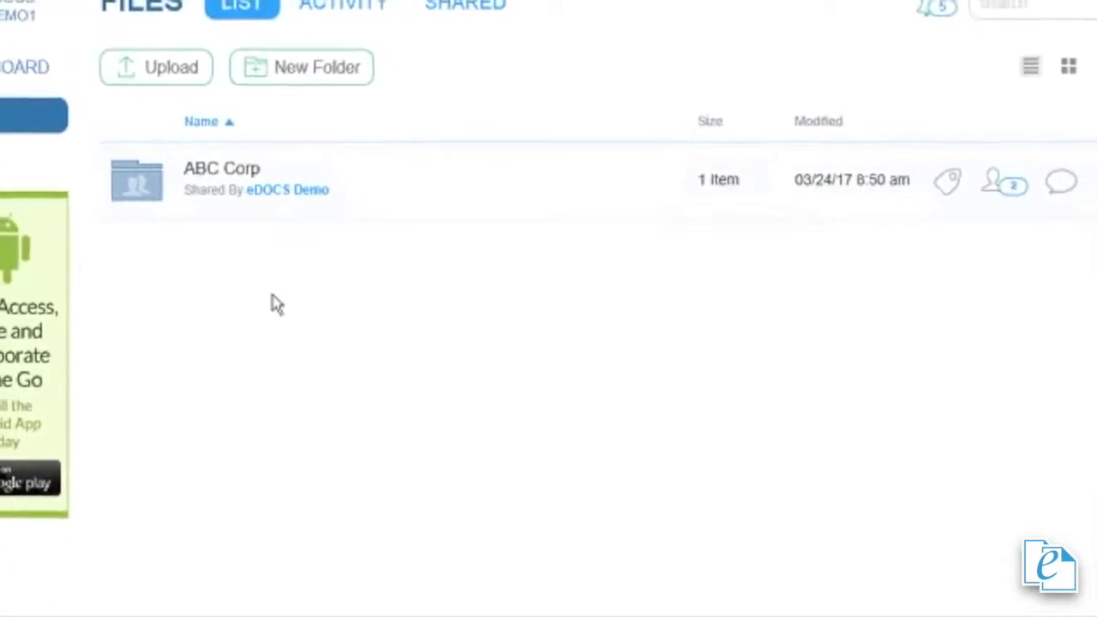
Step: Open the shared ABC Corp folder and view its ACTIVITY timeline
left_click(235, 170)
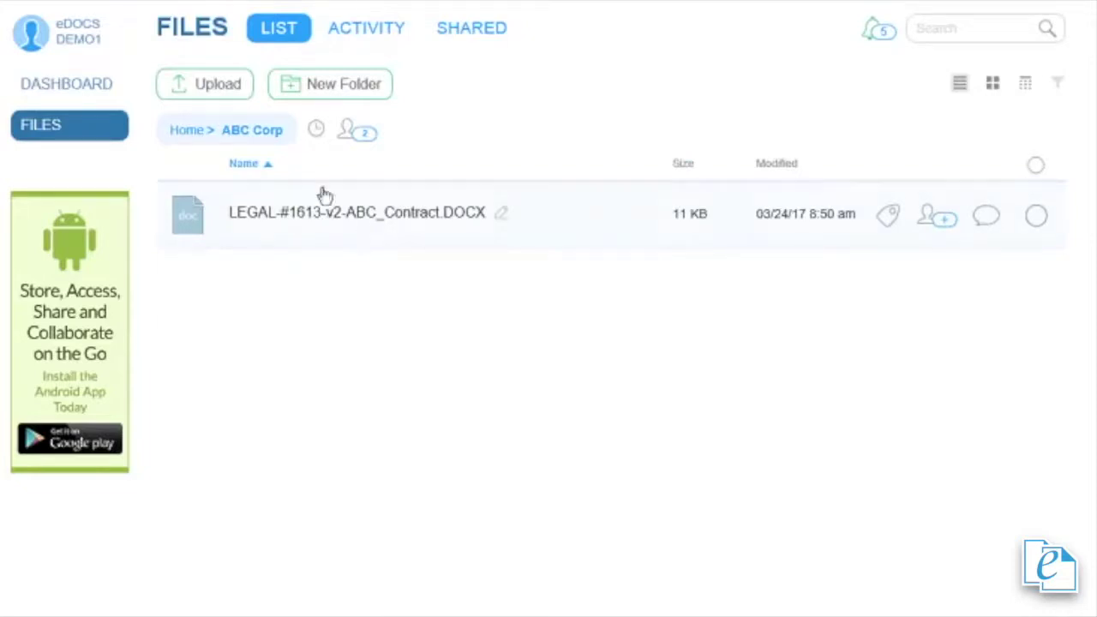
left_click(368, 30)
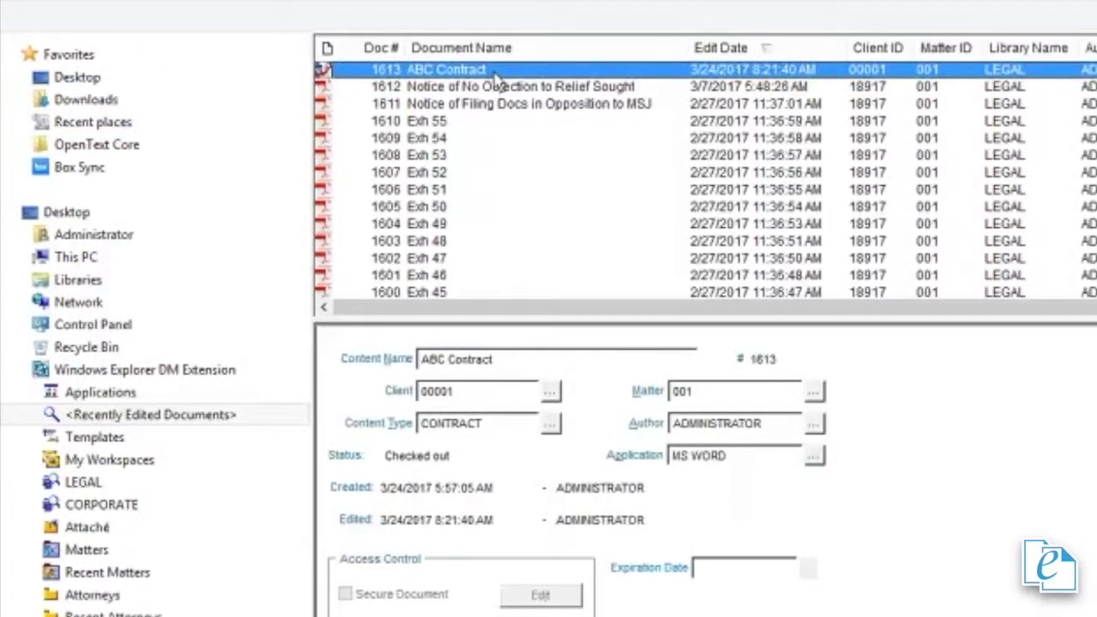
Step: Check ABC Contract in from Core as a New Version, creating version 3
right_click(494, 74)
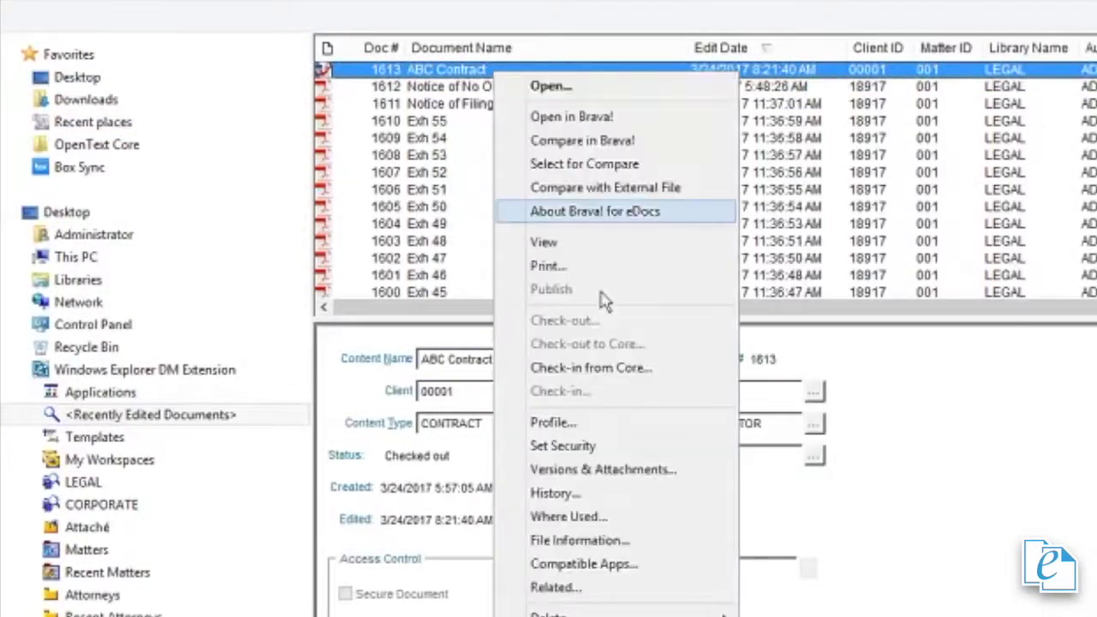
left_click(620, 371)
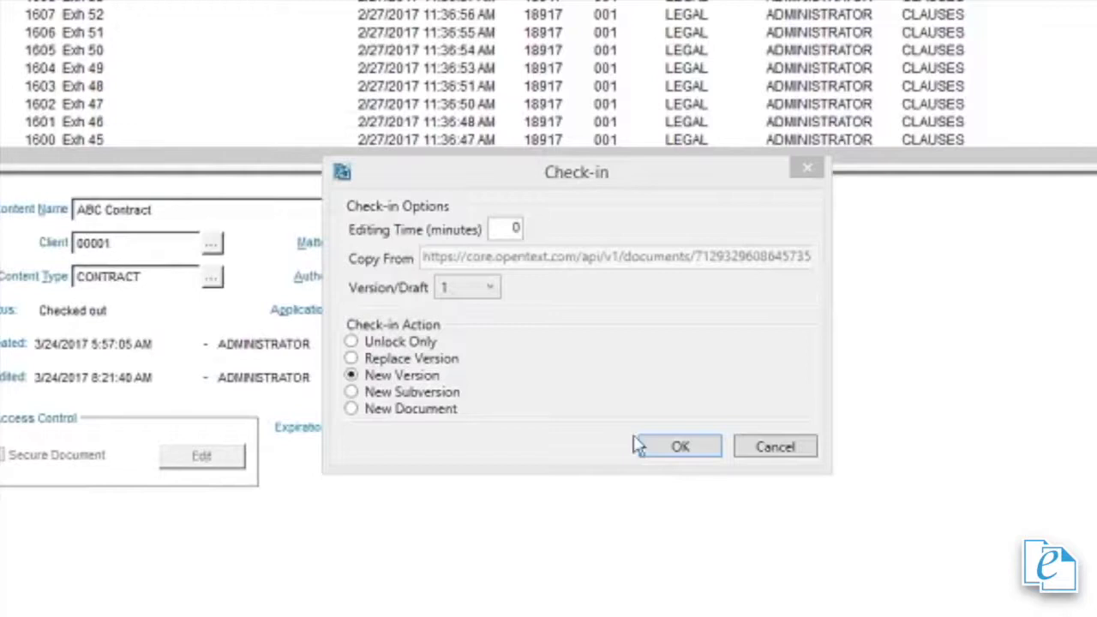
left_click(679, 446)
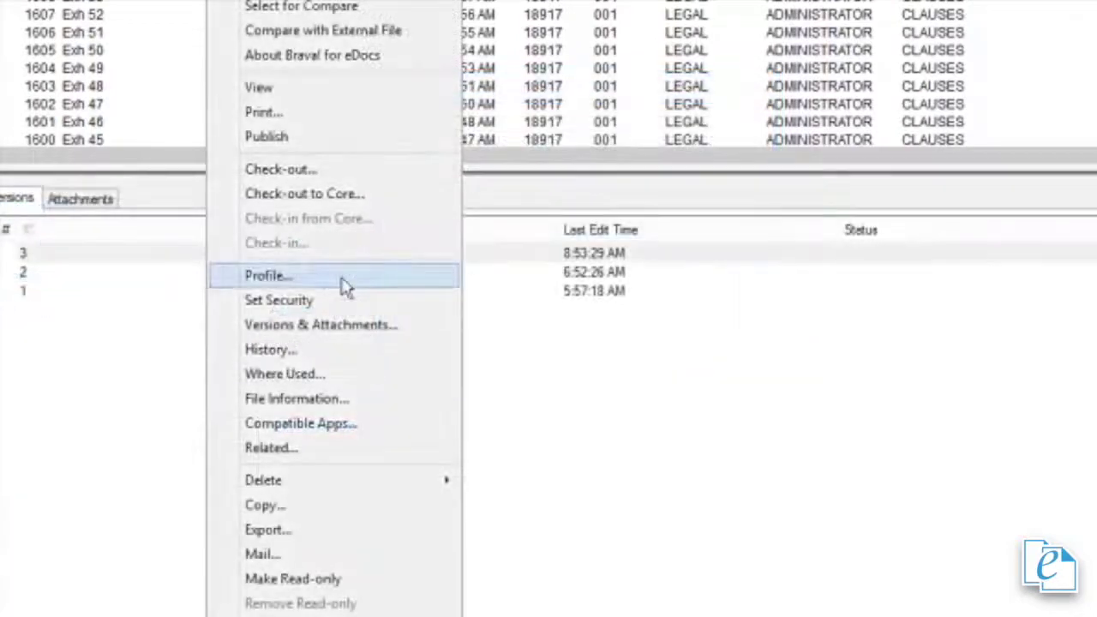
Step: Show ABC Contract's history with check-out to Core, version 3 and check-in, widening Version column and window
left_click(273, 349)
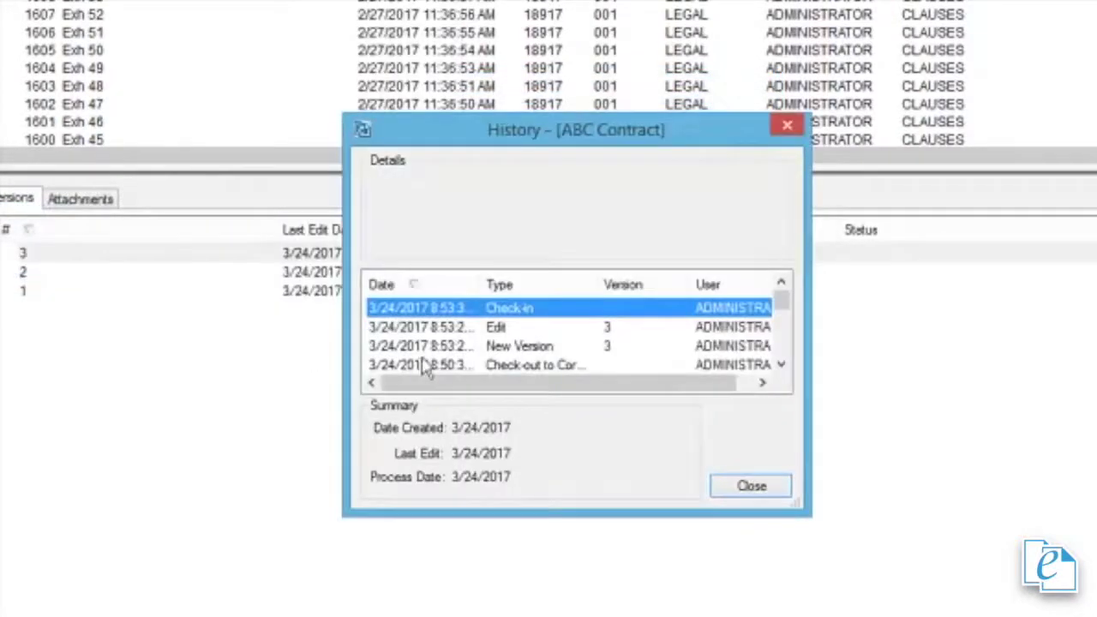
left_click_drag(595, 289, 623, 285)
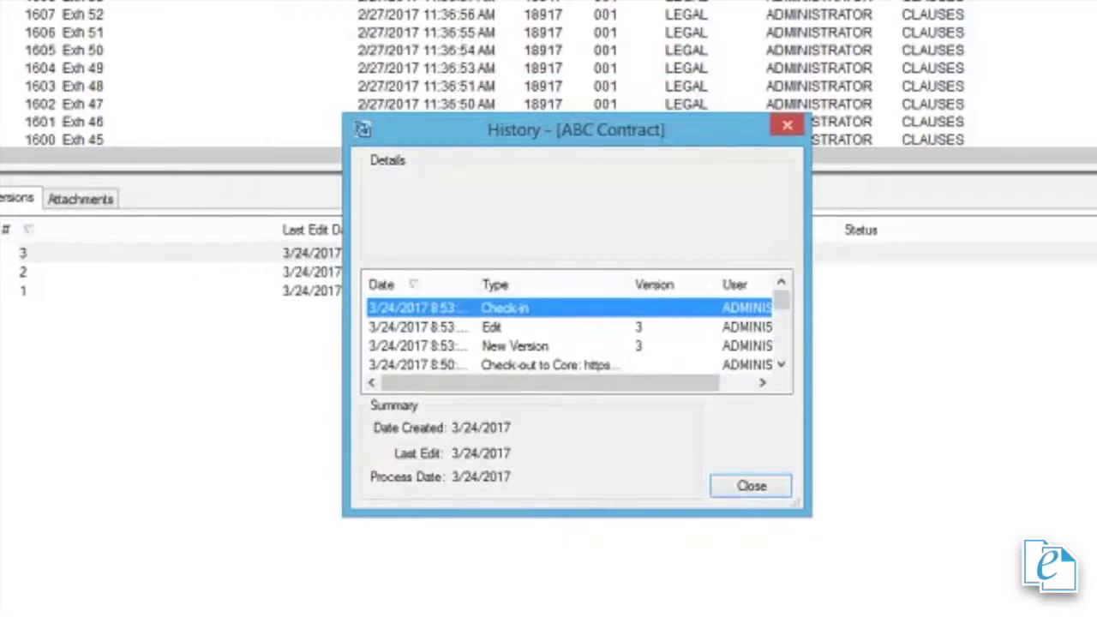
left_click_drag(809, 434, 1095, 423)
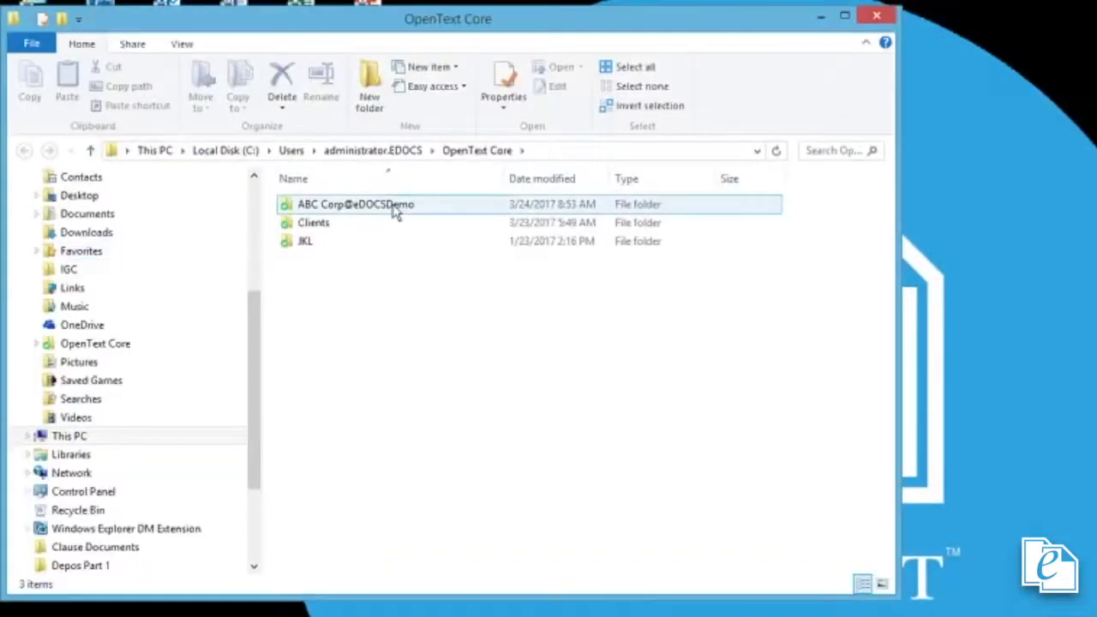
Step: Open the ABC Corp@eDOCSDemo folder under OpenText Core to confirm it is empty
double_click(395, 213)
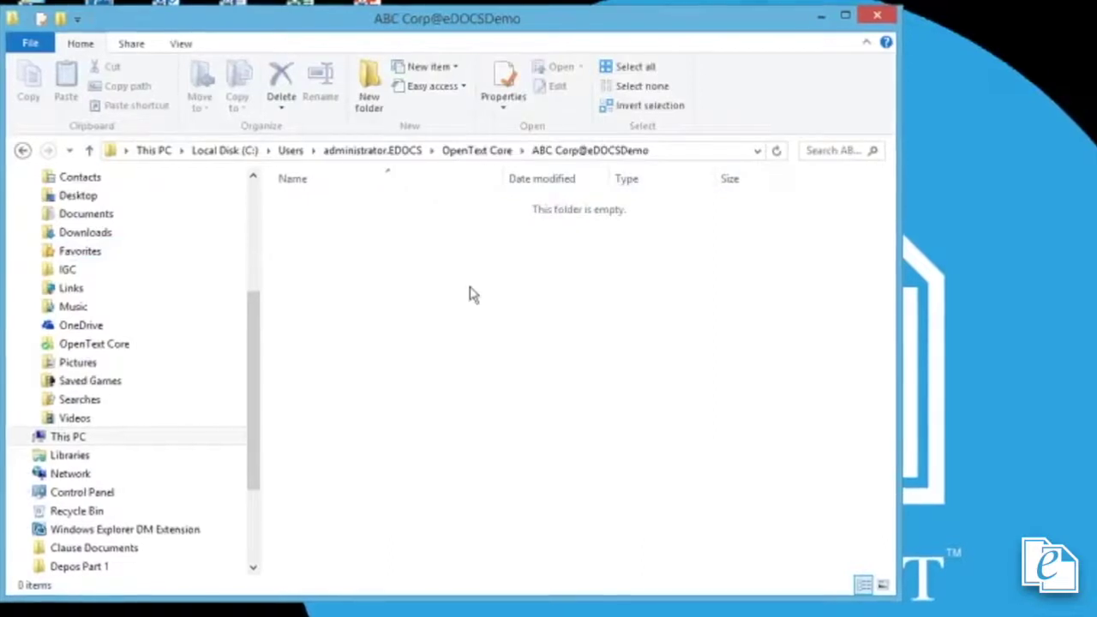